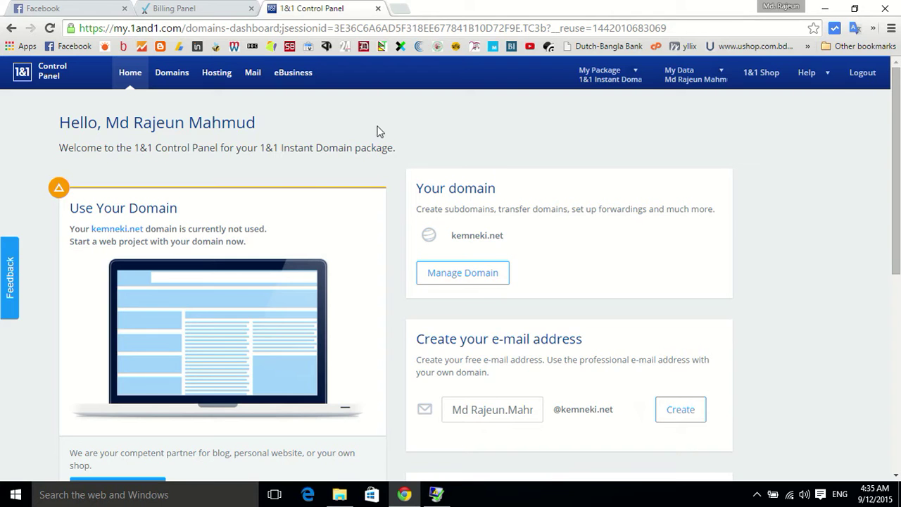
Review the Arvixe Billing Panel's Domain Names page down to the Mass Nameserver Update form.
click(169, 9)
scroll(211, 151, up, 5)
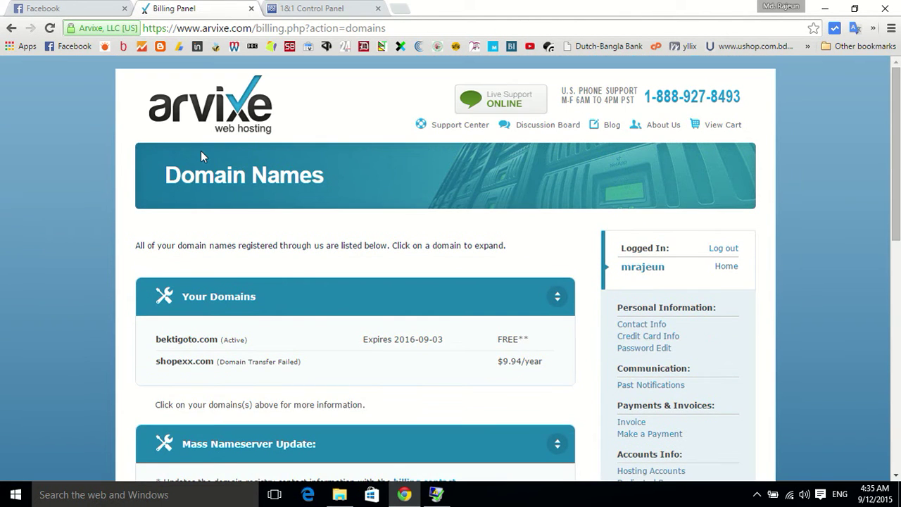
scroll(200, 151, down, 1)
scroll(201, 151, up, 1)
scroll(202, 150, down, 3)
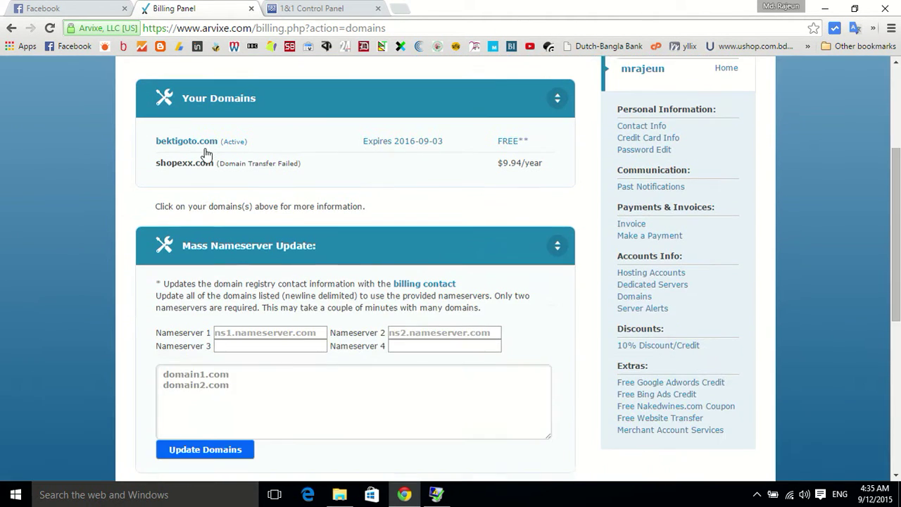
scroll(213, 144, down, 5)
scroll(214, 143, up, 1)
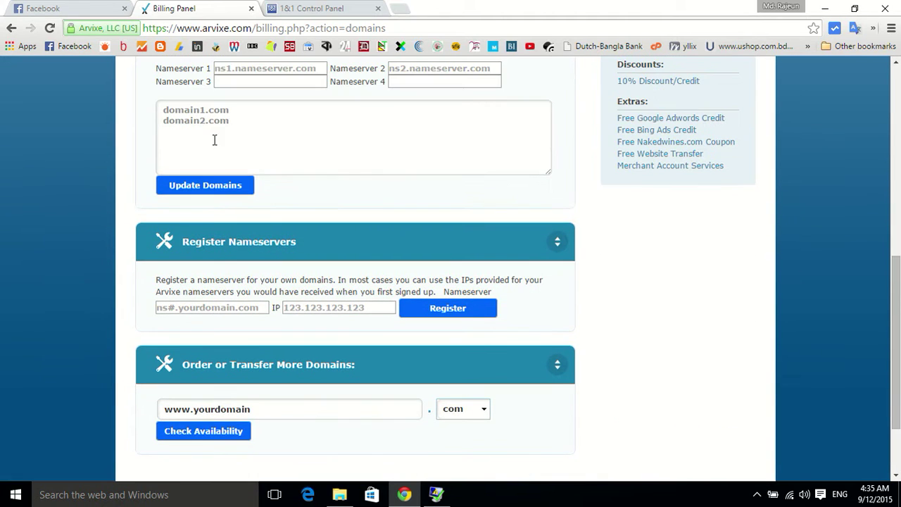
scroll(237, 133, down, 1)
scroll(238, 134, up, 8)
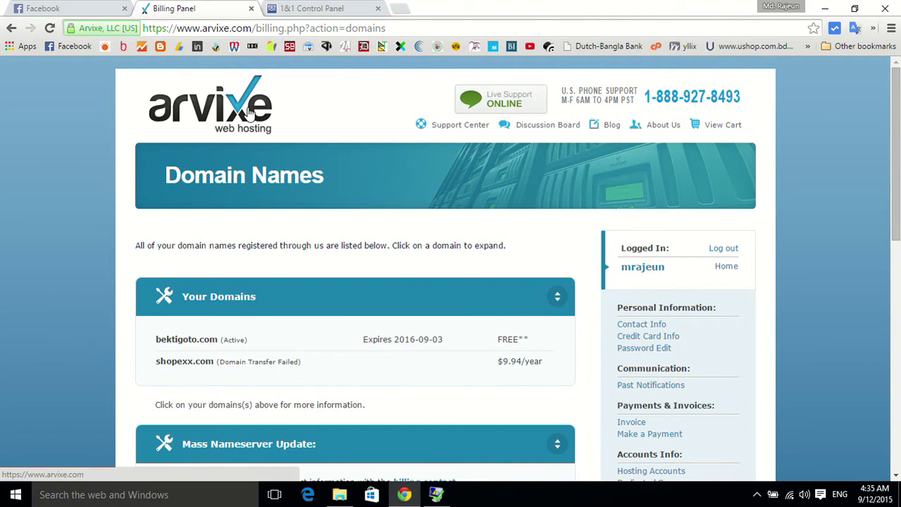
scroll(237, 106, down, 3)
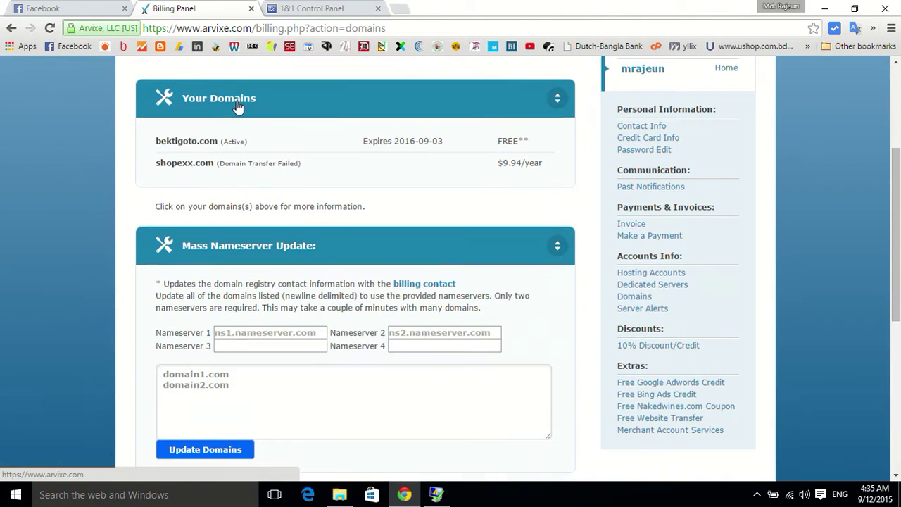
scroll(238, 106, down, 1)
scroll(237, 105, up, 4)
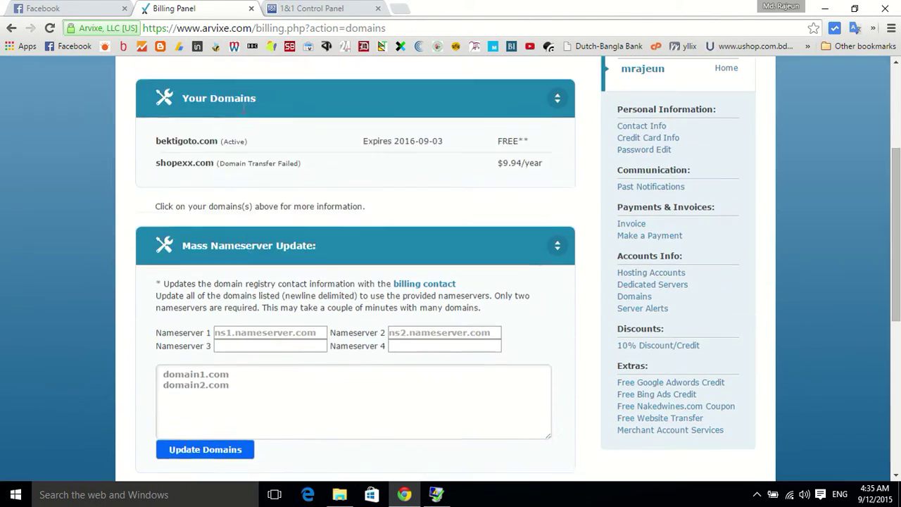
Check the 1&1 panel briefly, then return to Arvixe's list showing bektigoto.com and shopexx.com.
click(289, 8)
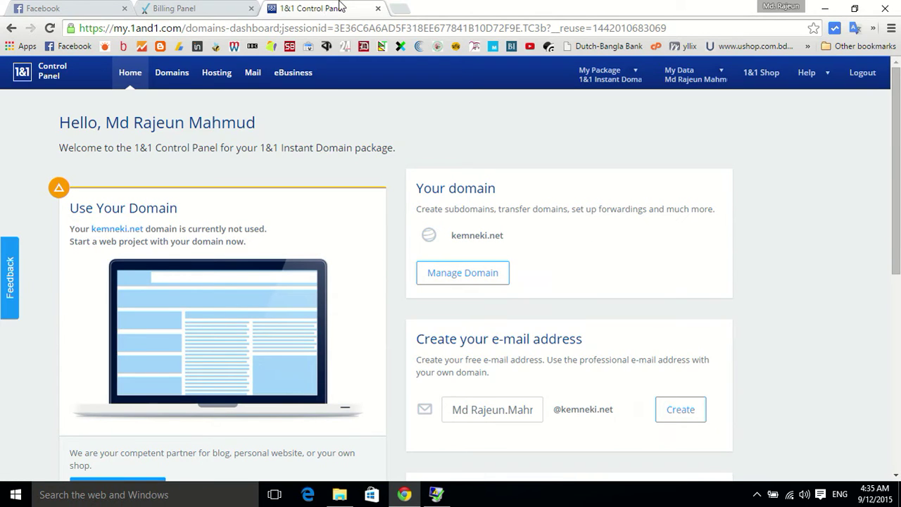
click(214, 6)
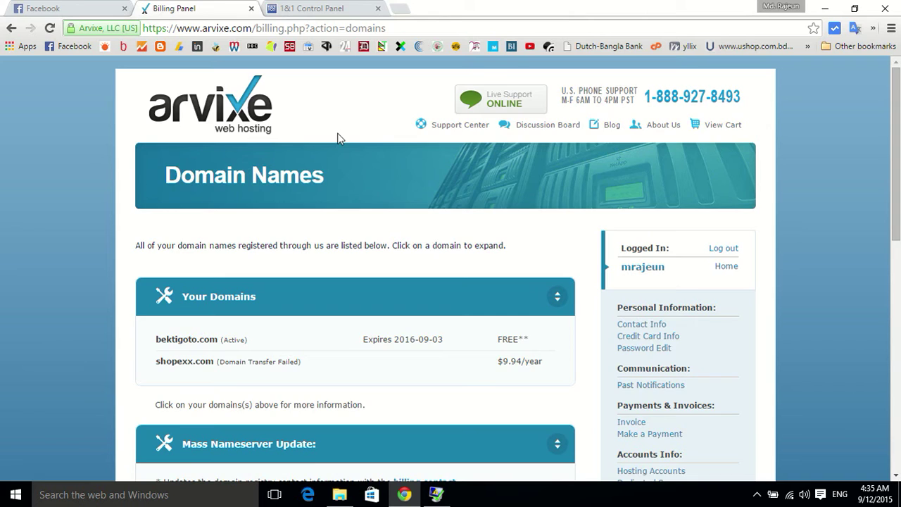
scroll(342, 166, down, 3)
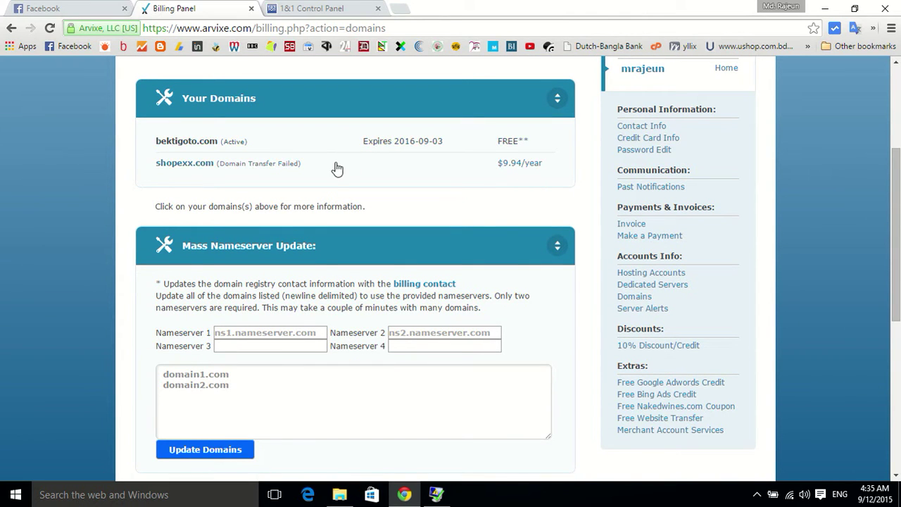
scroll(323, 156, down, 4)
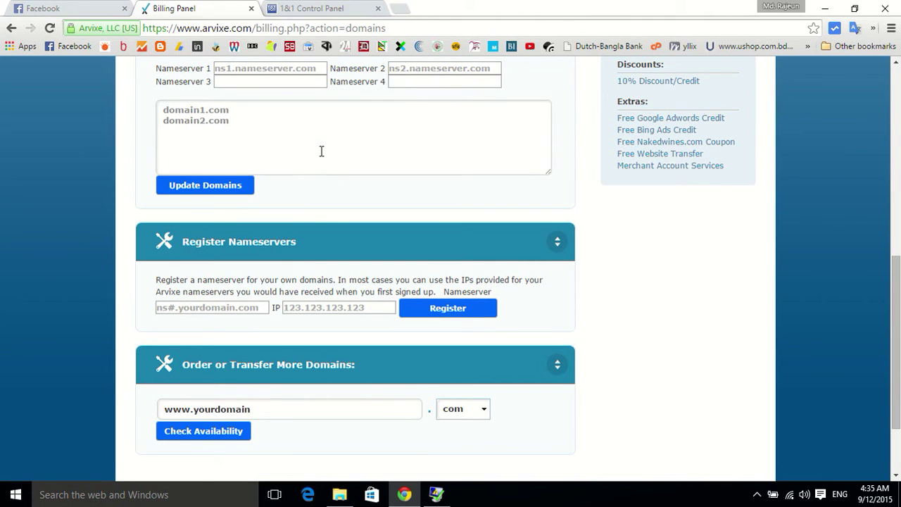
scroll(321, 151, up, 1)
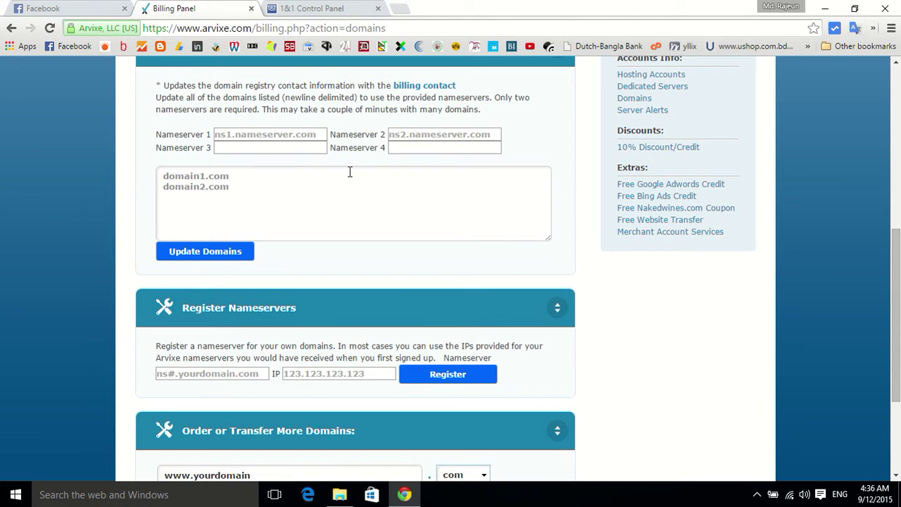
scroll(350, 171, up, 6)
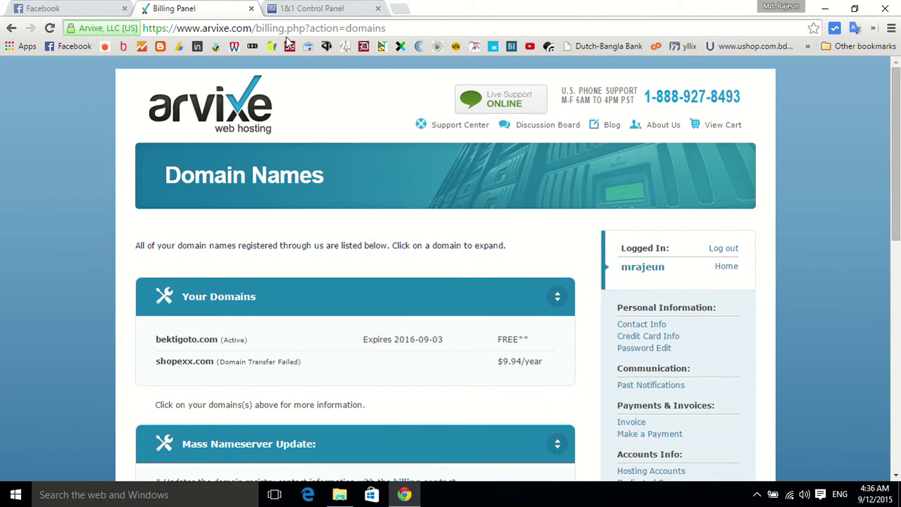
Return to the 1&1 Control Panel and open the Domains overview.
click(310, 9)
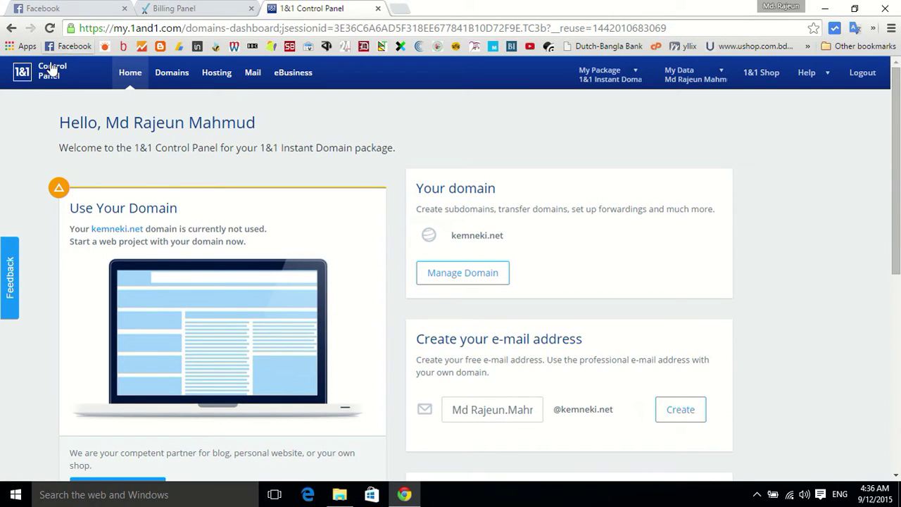
click(176, 76)
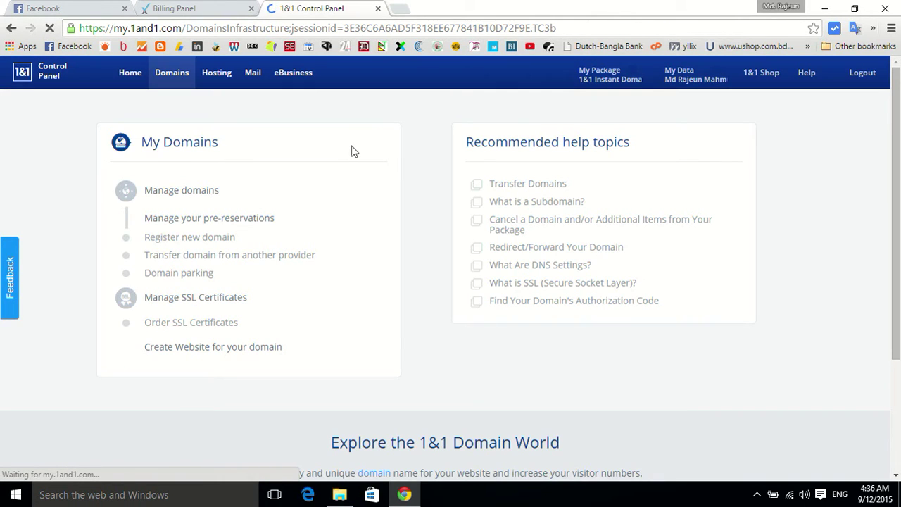
scroll(357, 151, down, 3)
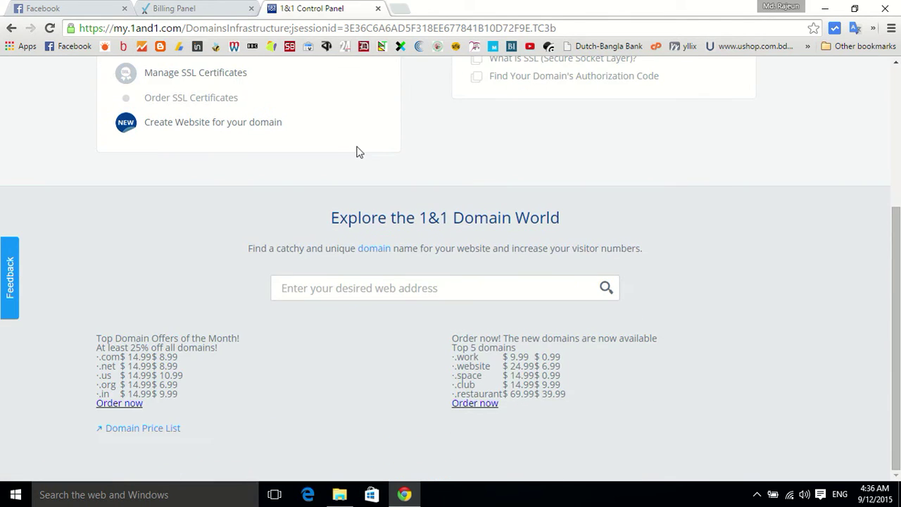
scroll(357, 155, up, 7)
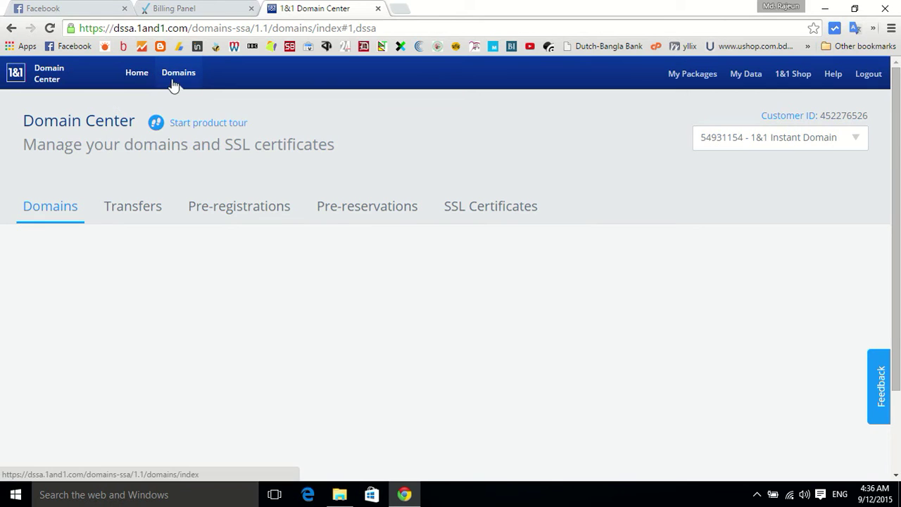
Open the domain list and locate kemneki.net's entry with its arvixeshared.com name servers.
click(173, 79)
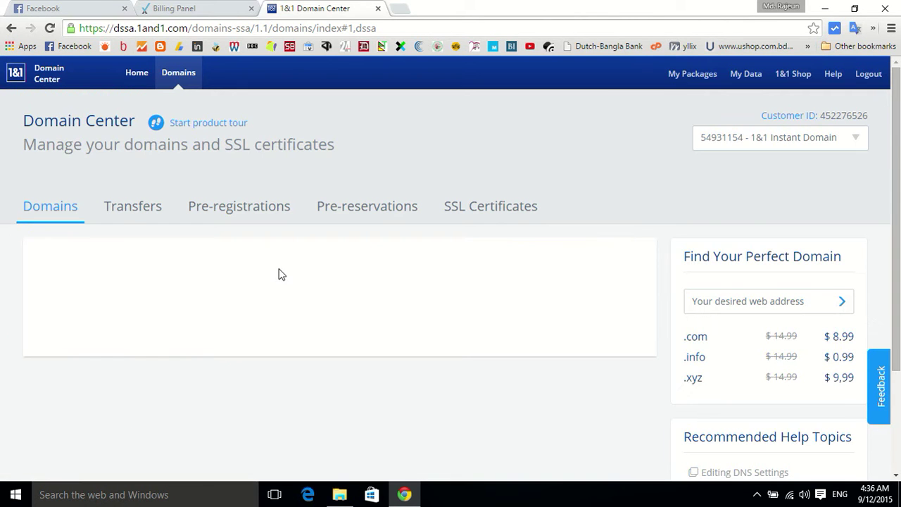
scroll(387, 226, down, 4)
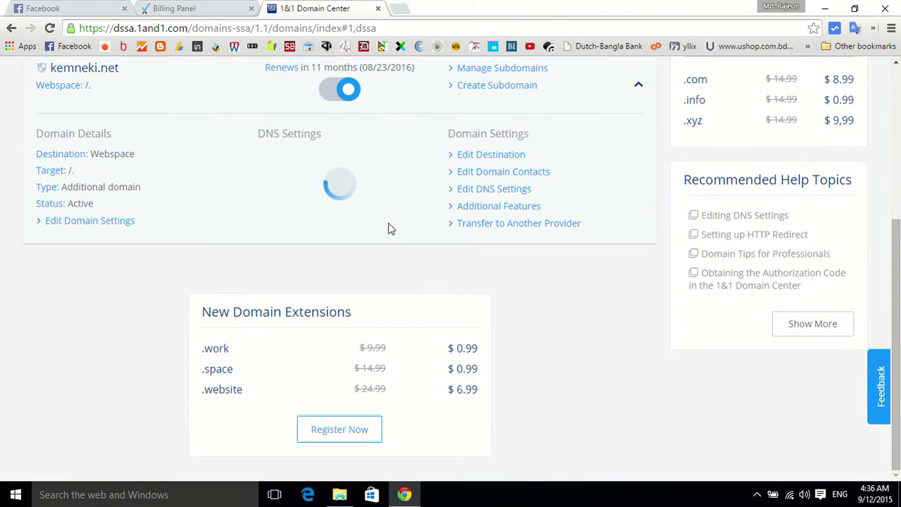
scroll(372, 227, up, 1)
scroll(344, 213, down, 1)
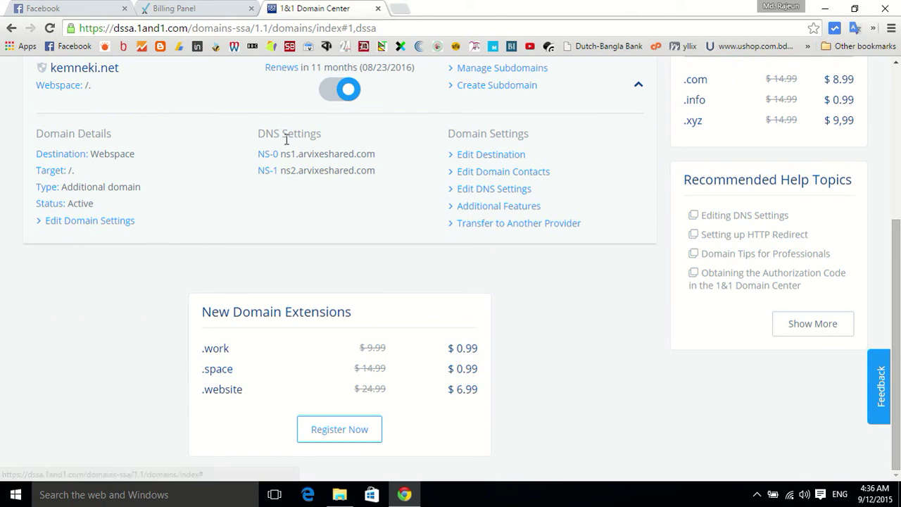
Open the DNS settings editor for kemneki.net.
click(495, 190)
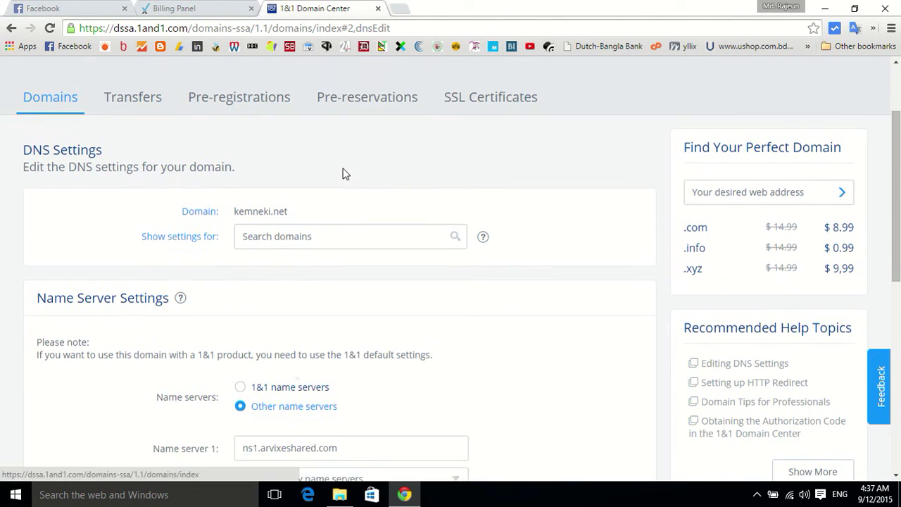
scroll(338, 176, up, 2)
scroll(280, 198, down, 1)
scroll(279, 197, down, 4)
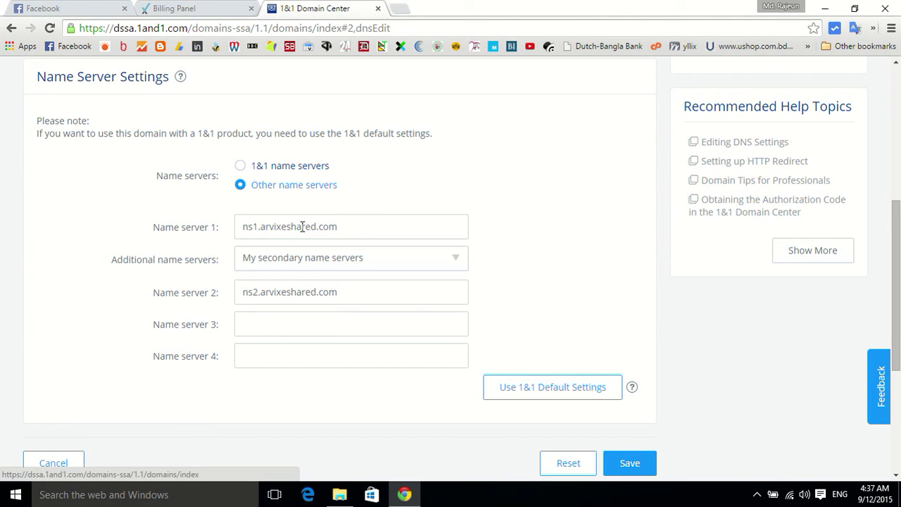
Confirm Other name servers with ns1.arvixeshared.com and ns2.arvixeshared.com, leaving secondary servers unchanged.
click(344, 227)
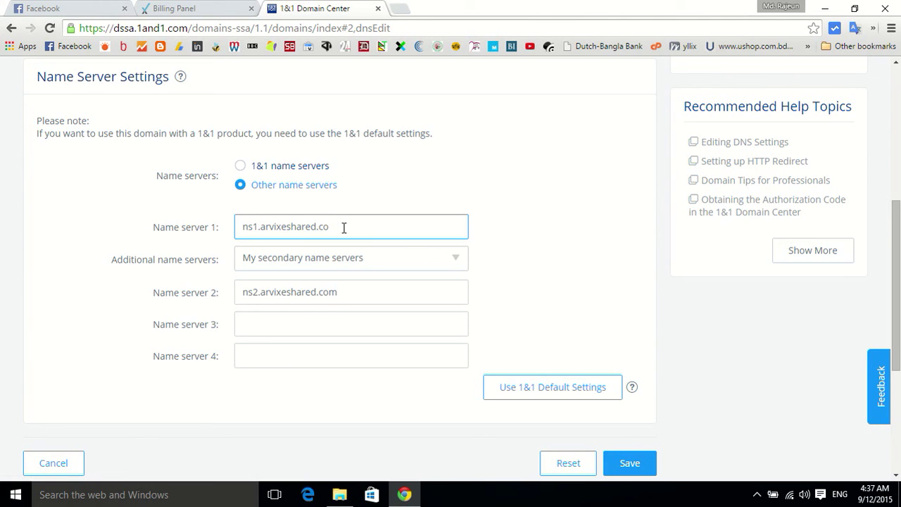
scroll(359, 232, down, 1)
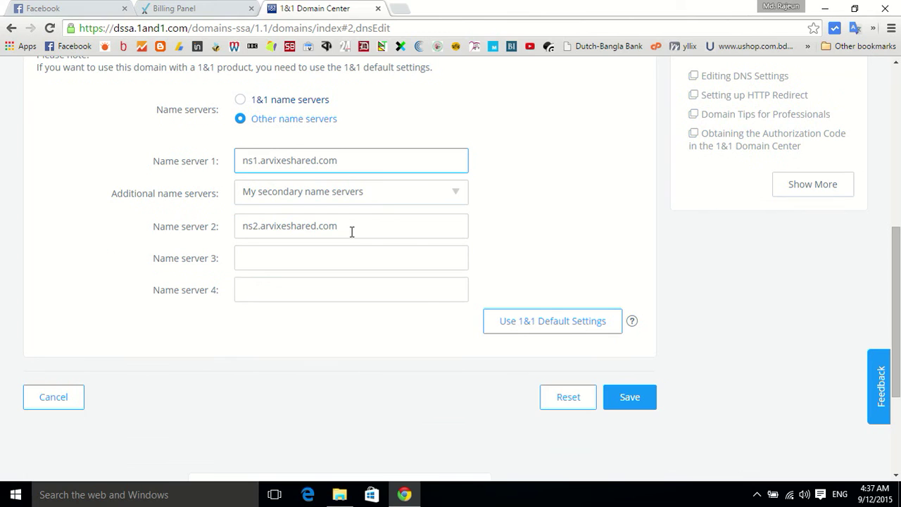
click(395, 202)
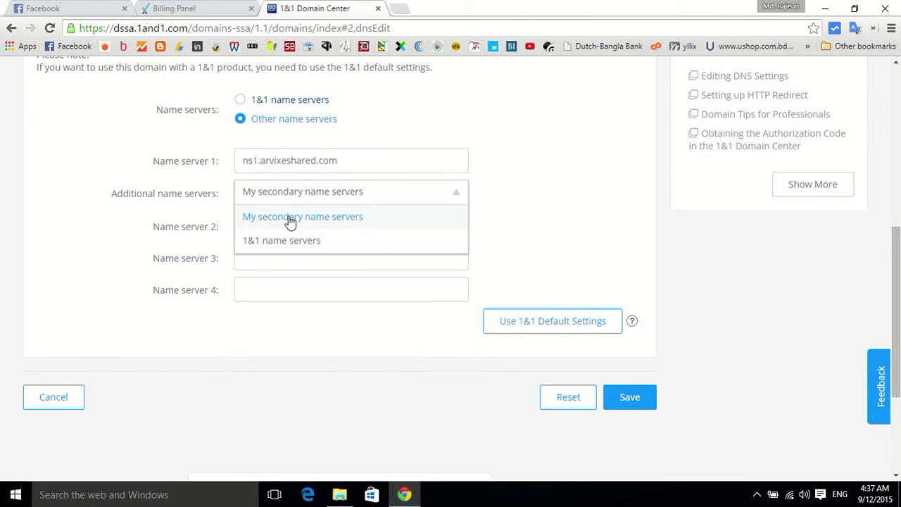
click(521, 203)
click(354, 226)
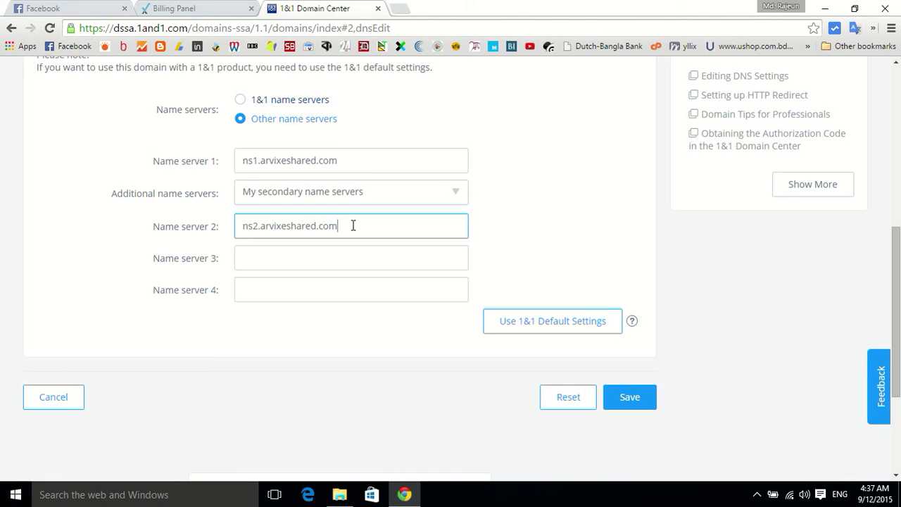
scroll(404, 237, down, 3)
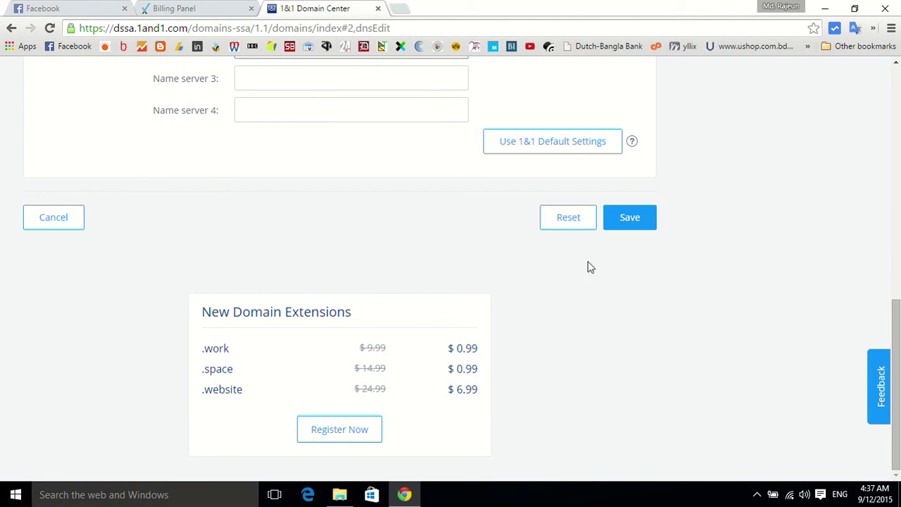
scroll(632, 232, up, 2)
scroll(631, 241, down, 2)
Back on the domain list, confirm kemneki.net's NS-0 and NS-1 show arvixeshared.com.
scroll(305, 228, up, 8)
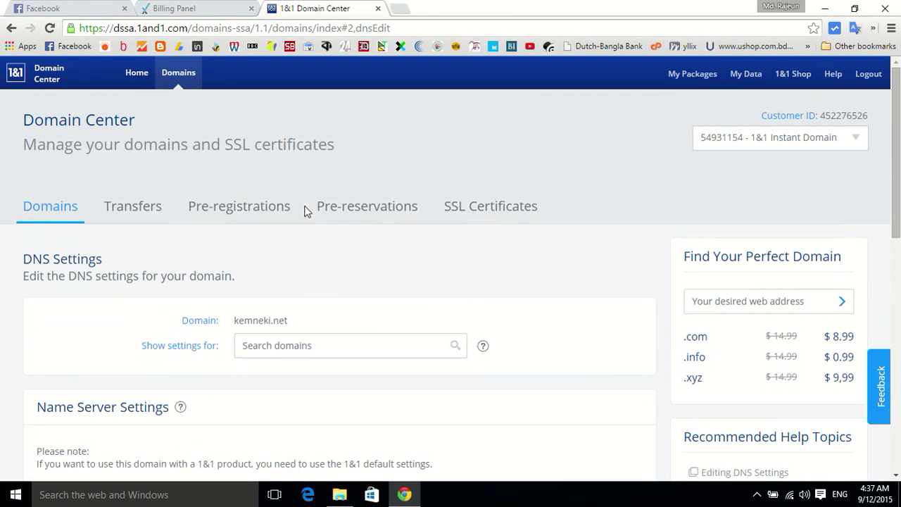
click(53, 210)
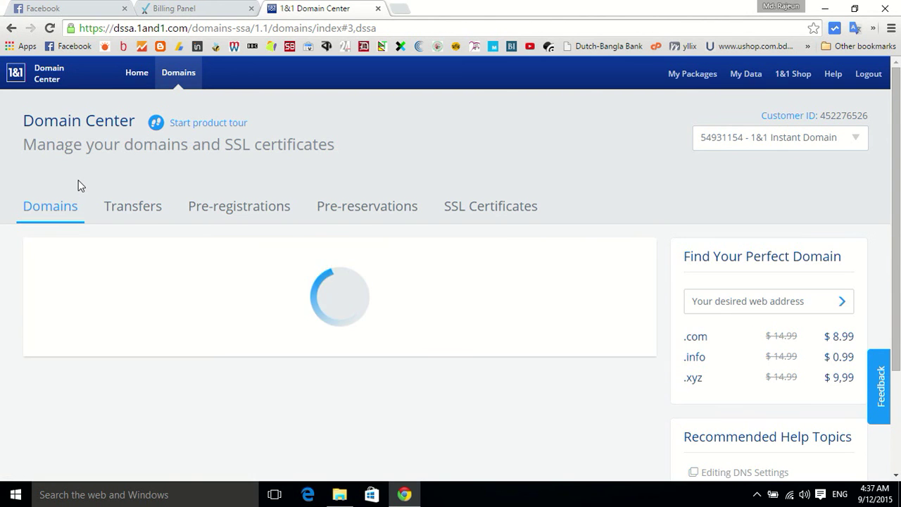
scroll(77, 182, down, 3)
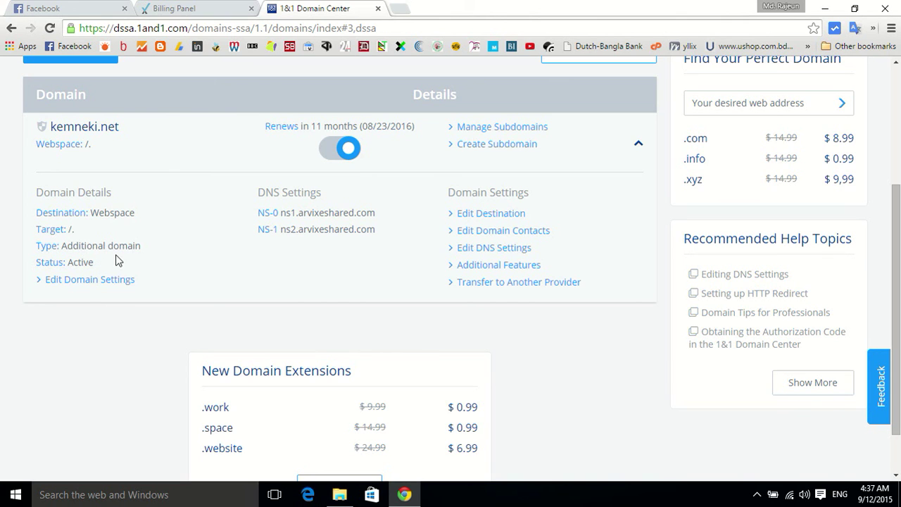
scroll(146, 257, down, 1)
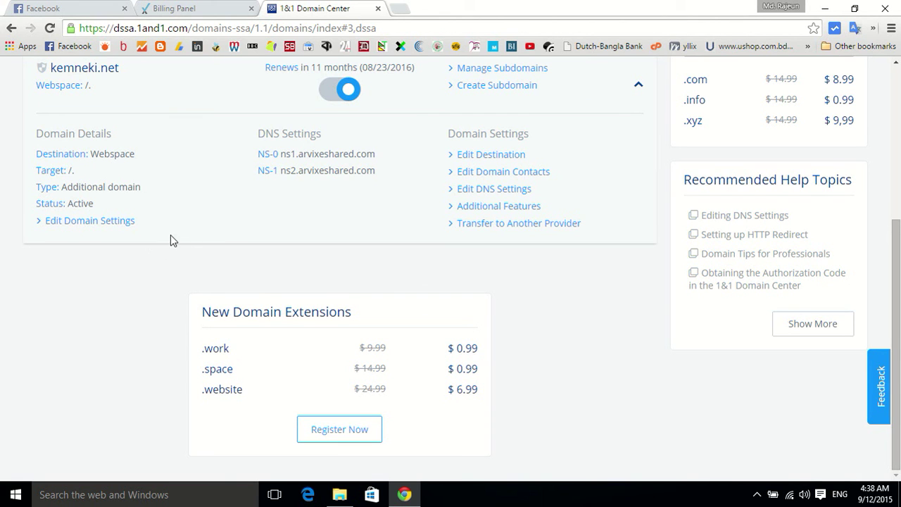
Switch to the new browser tab showing the Google search page.
scroll(190, 211, up, 2)
scroll(197, 197, up, 2)
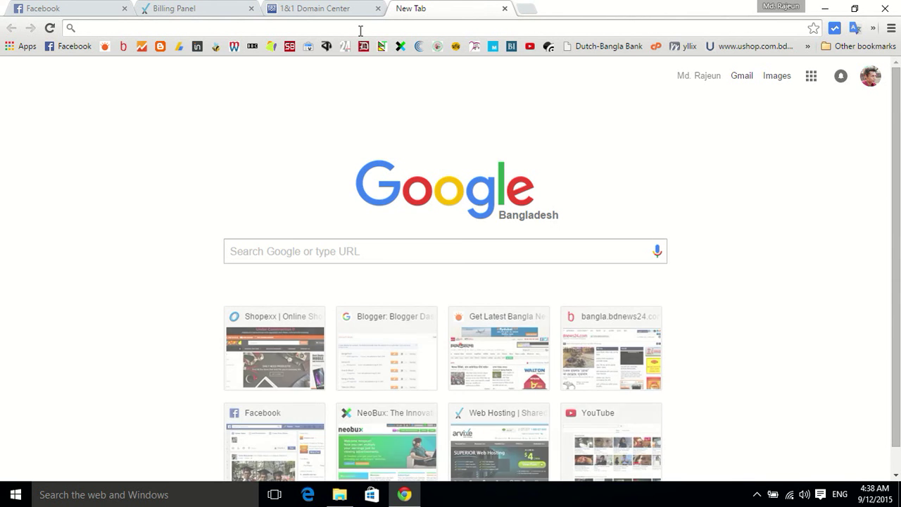
click(330, 6)
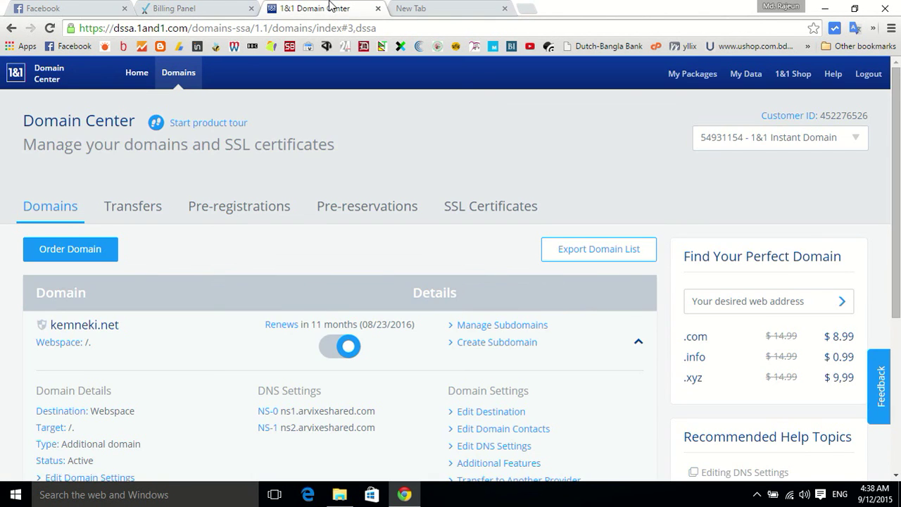
click(443, 6)
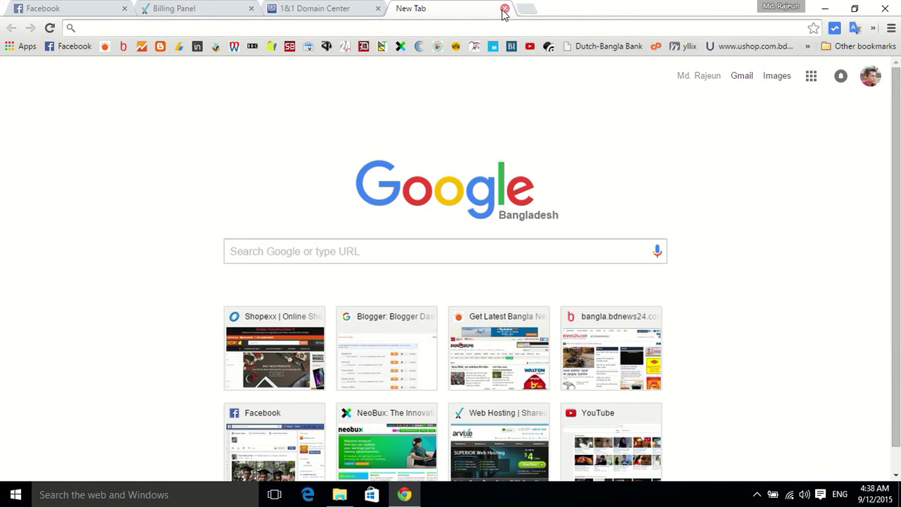